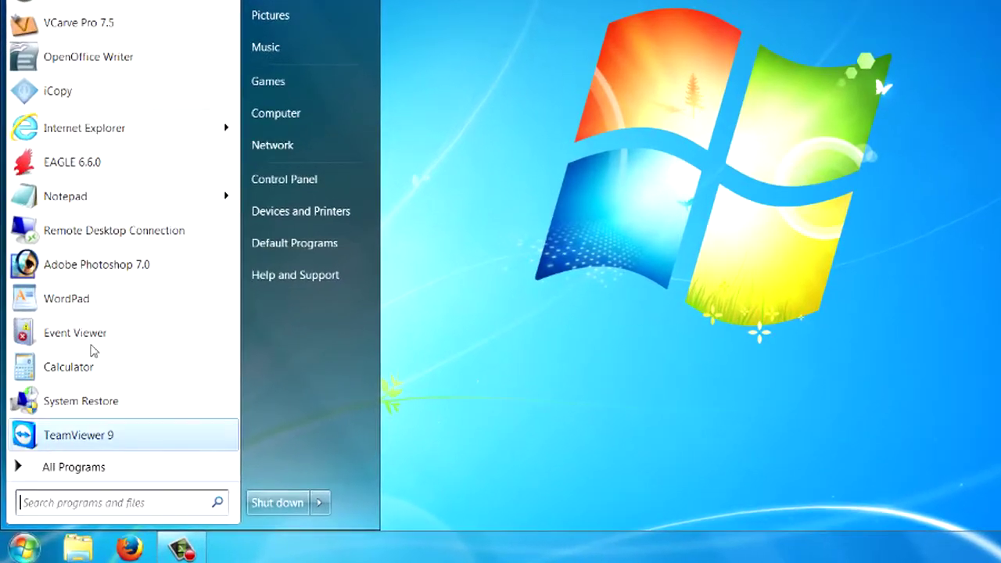
# Step: Open Device Manager from Computer's Properties and expand Network adapters to show the Atheros AR8132 adapter
pyautogui.rightClick(292, 117)
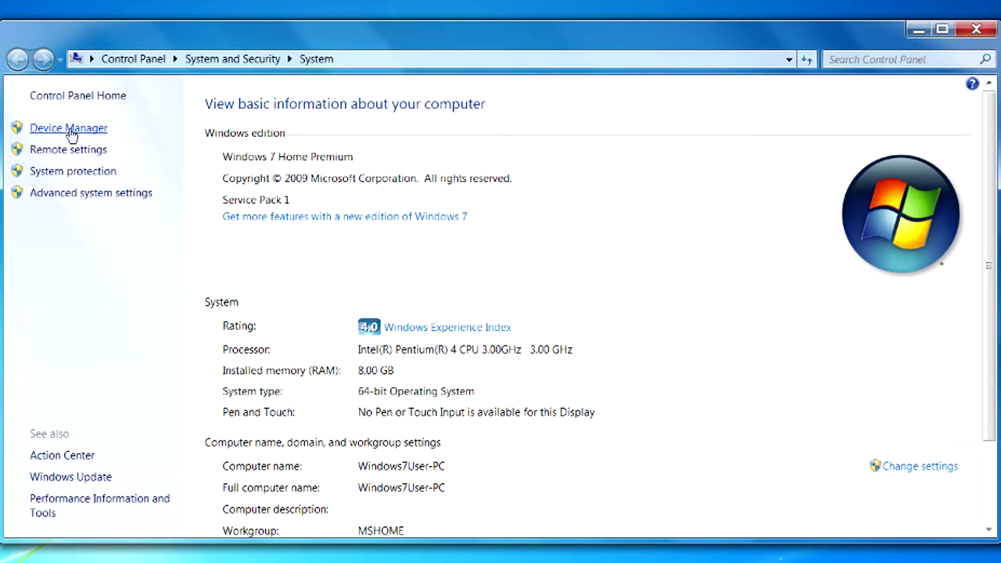
pyautogui.click(69, 129)
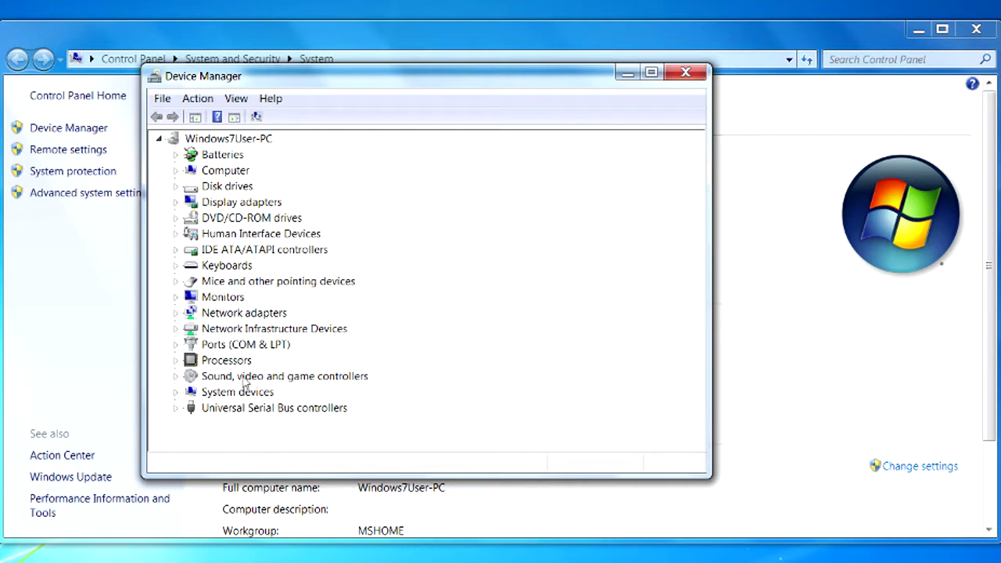
pyautogui.click(176, 314)
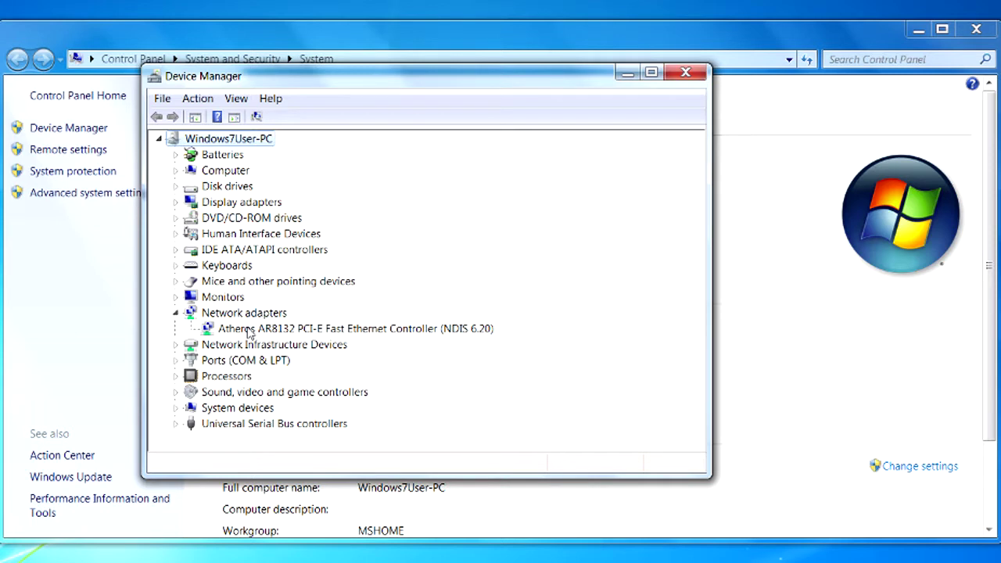
pyautogui.rightClick(227, 332)
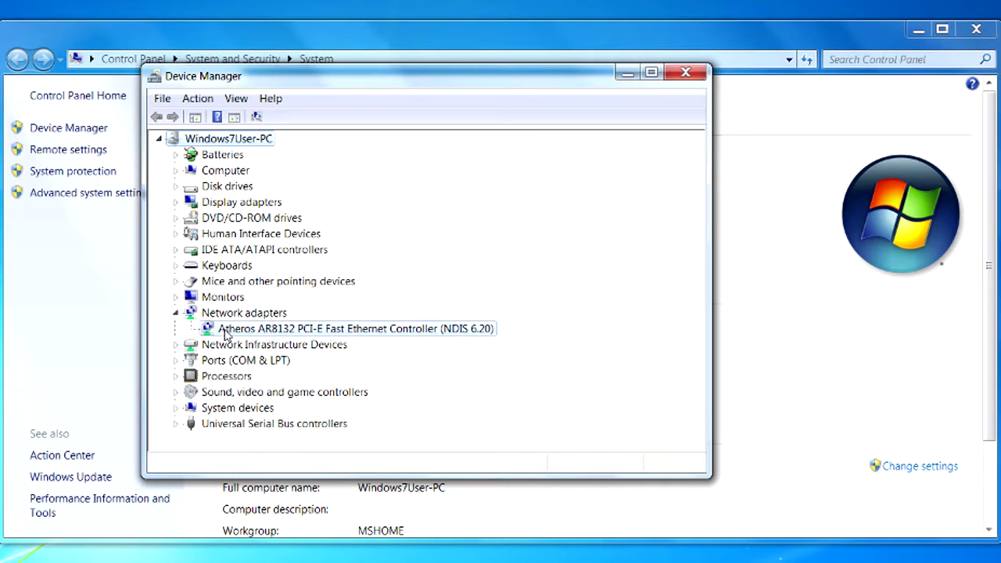
# Step: Show the Atheros adapter's Hardware Ids on the Details tab and copy the first ID
pyautogui.click(289, 421)
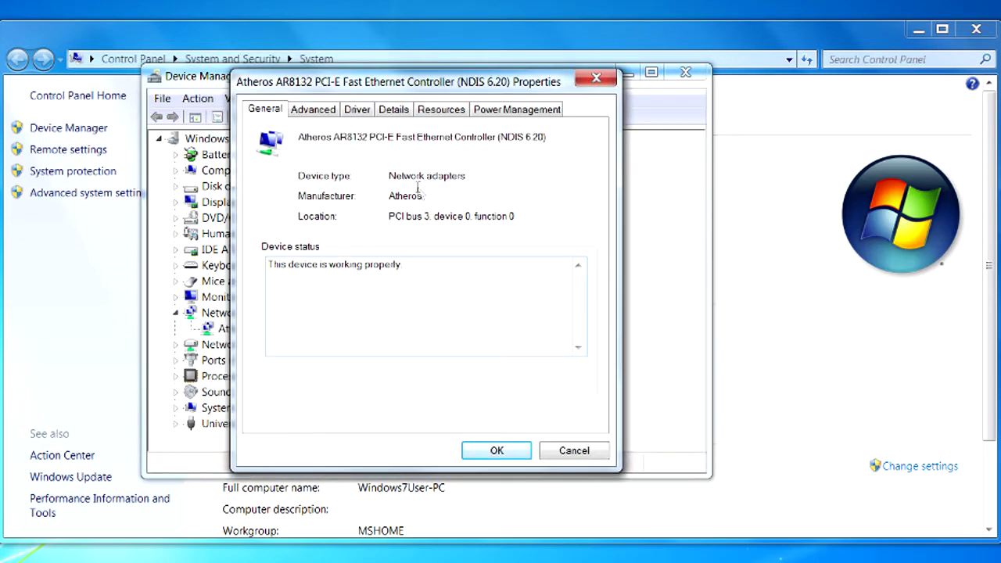
pyautogui.click(397, 112)
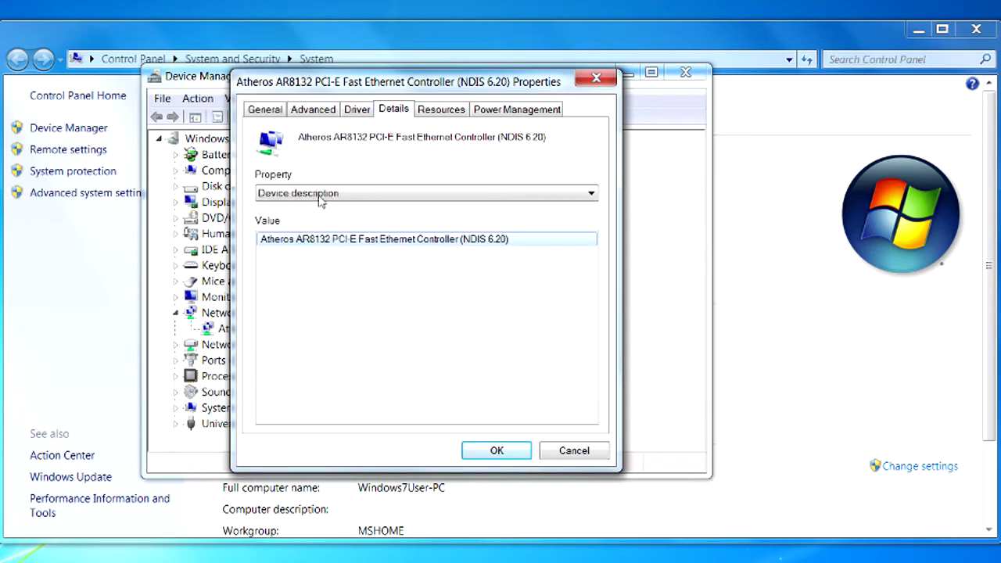
pyautogui.click(294, 196)
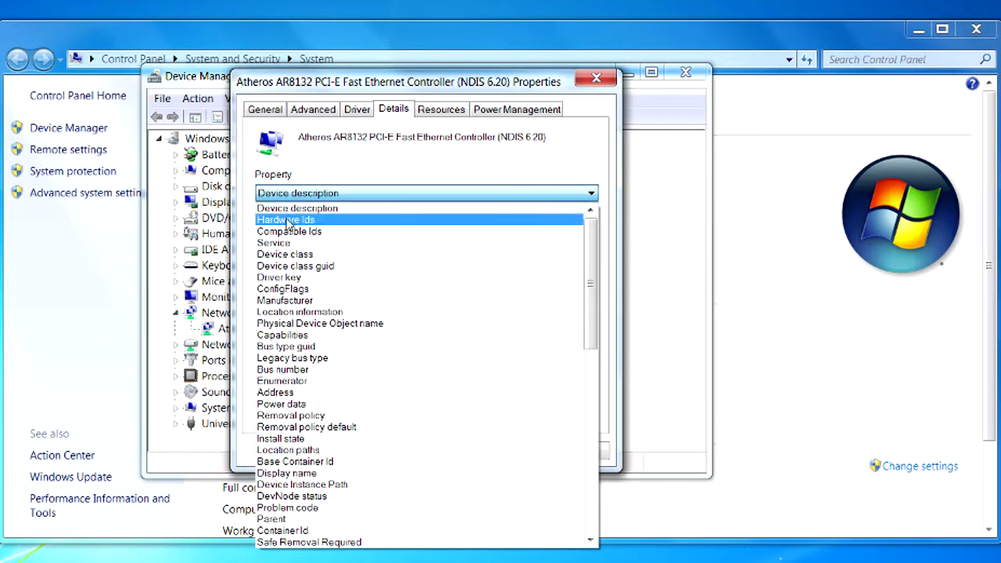
pyautogui.click(289, 222)
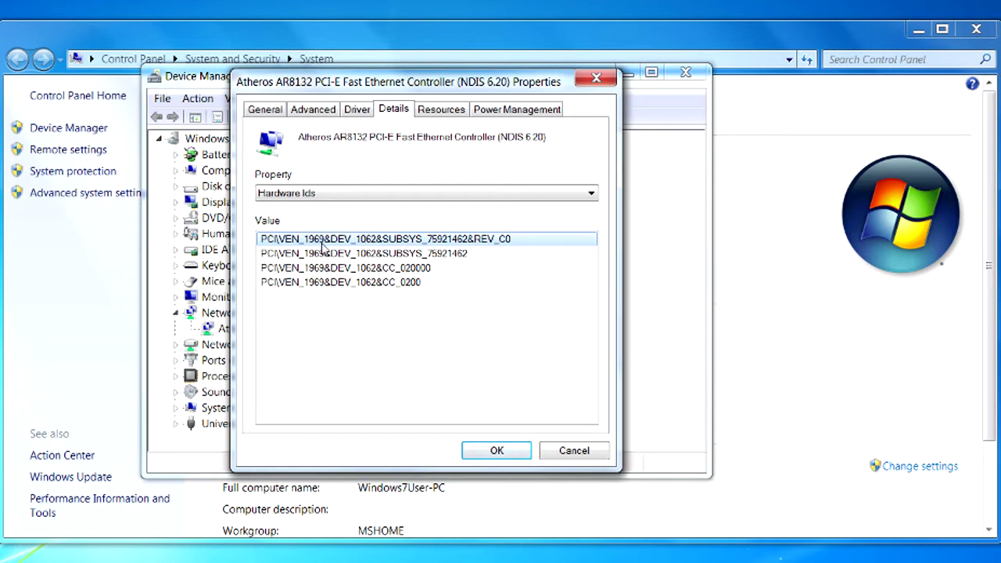
pyautogui.rightClick(327, 245)
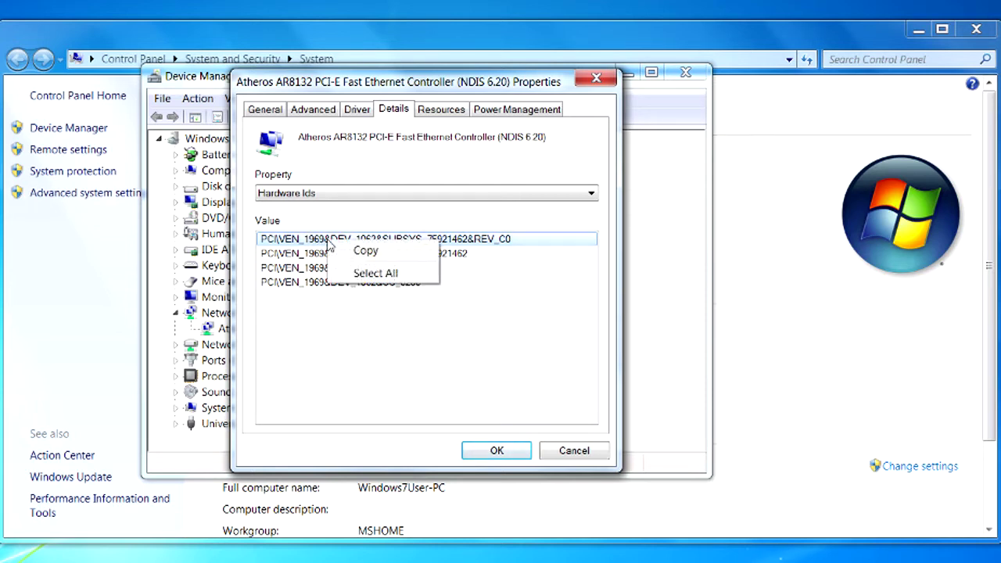
pyautogui.click(364, 253)
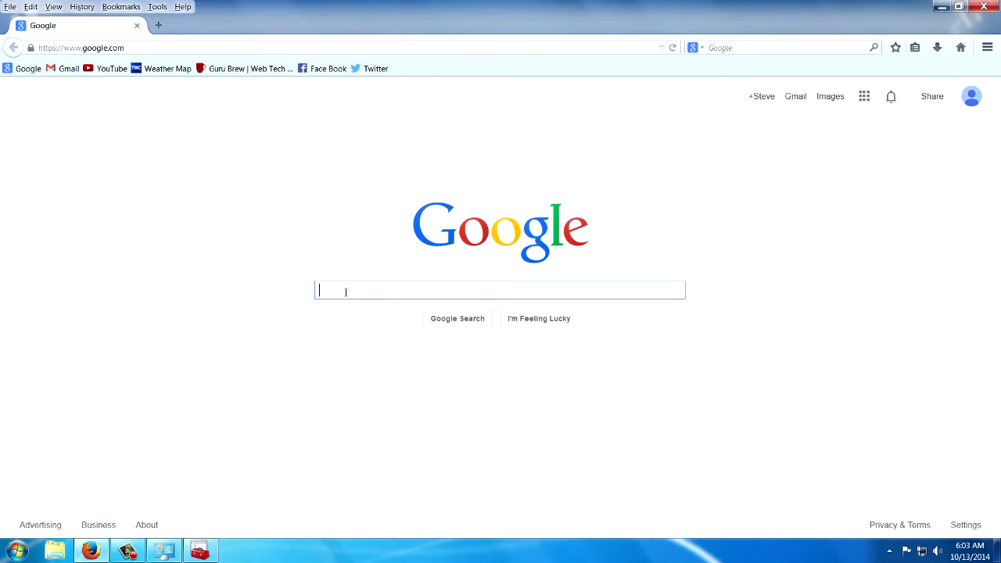
# Step: Paste the hardware ID into Google, trim it to PCI\VEN_1969&DEV_1062, and search
pyautogui.rightClick(345, 292)
pyautogui.click(370, 340)
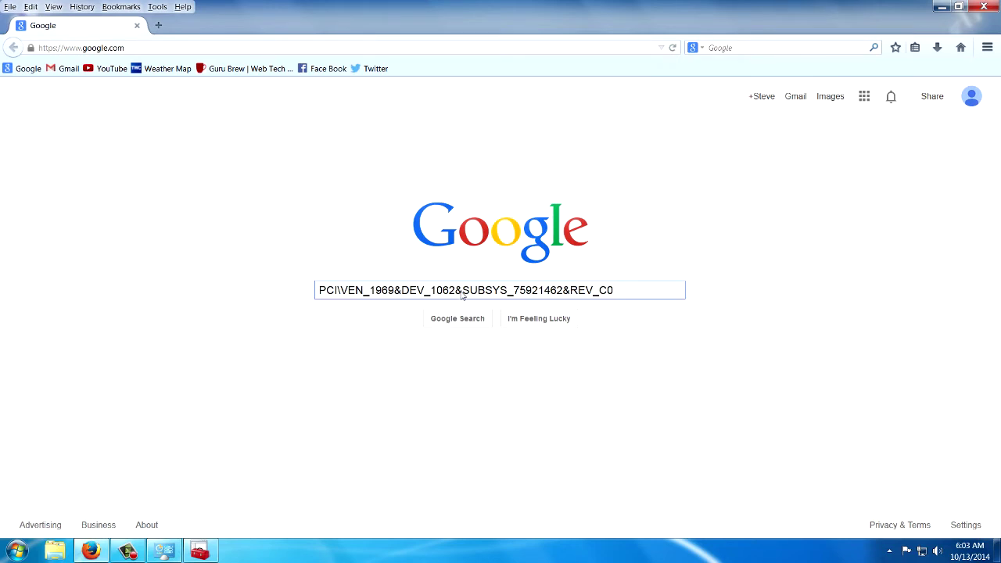
pyautogui.moveTo(458, 290); pyautogui.dragTo(520, 291)
pyautogui.moveTo(648, 290); pyautogui.dragTo(650, 290)
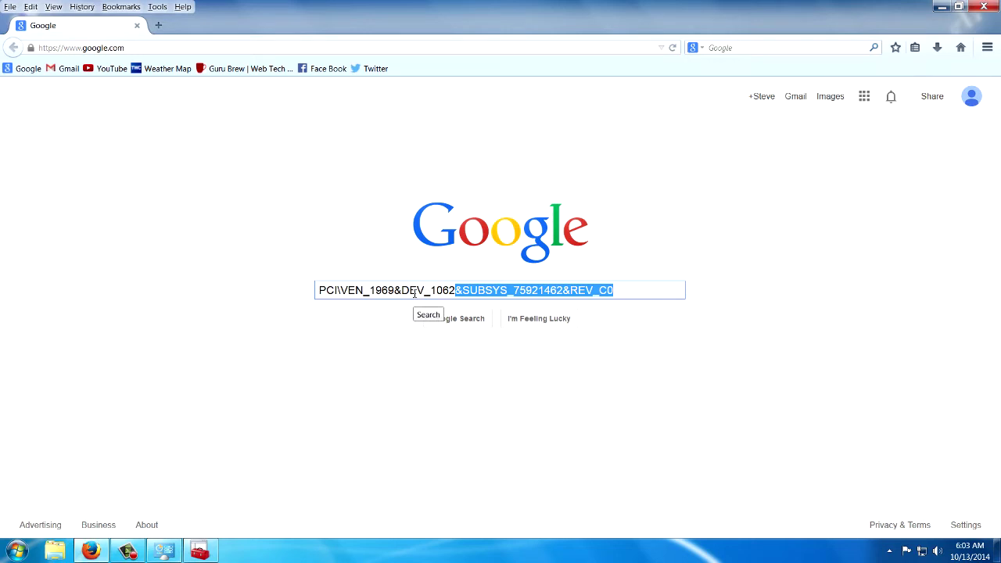
pyautogui.press('BackSpace')
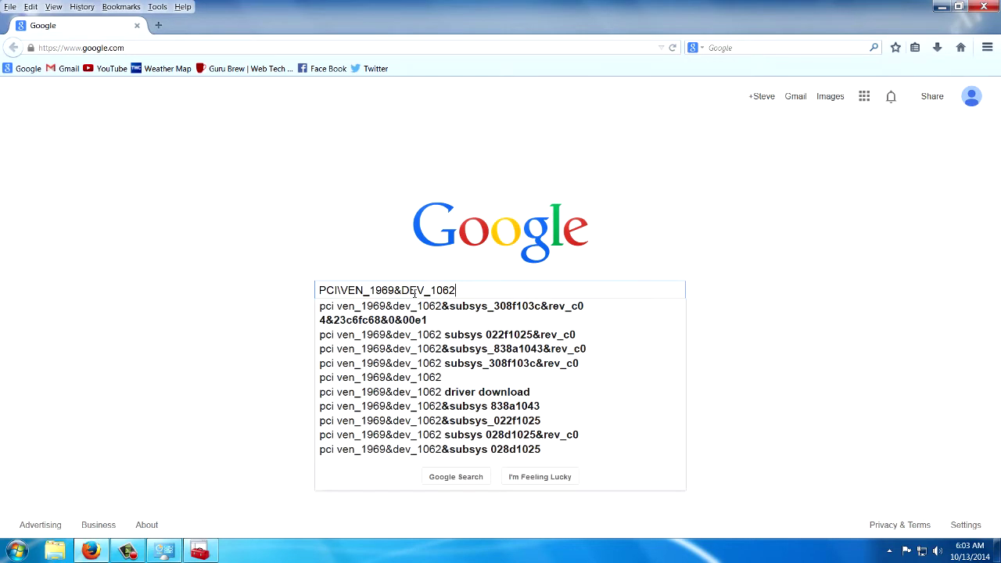
pyautogui.press('Return')
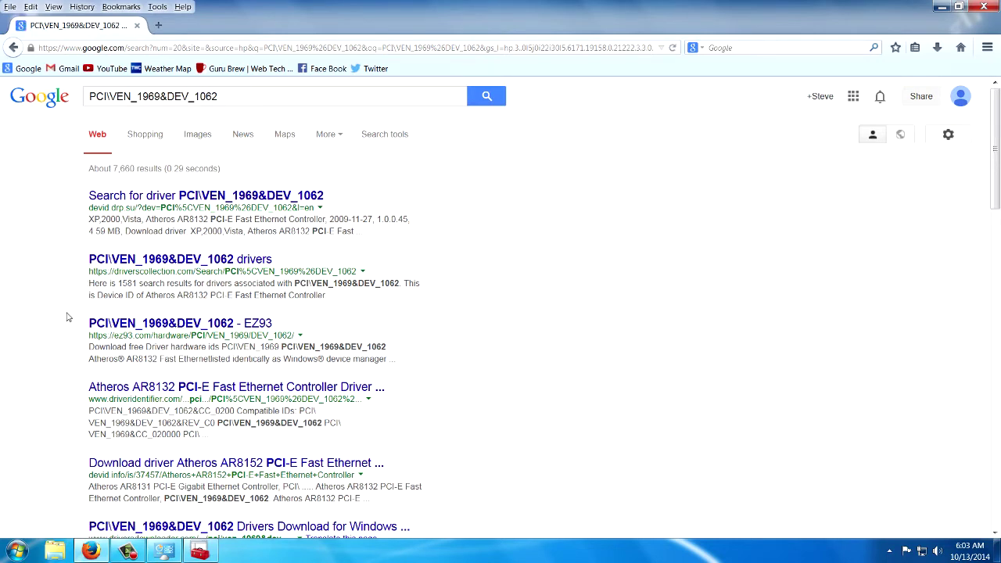
# Step: Highlight Atheros AR8132 in a search result snippet, then return to Device Manager
pyautogui.scroll(-2, 67, 317)
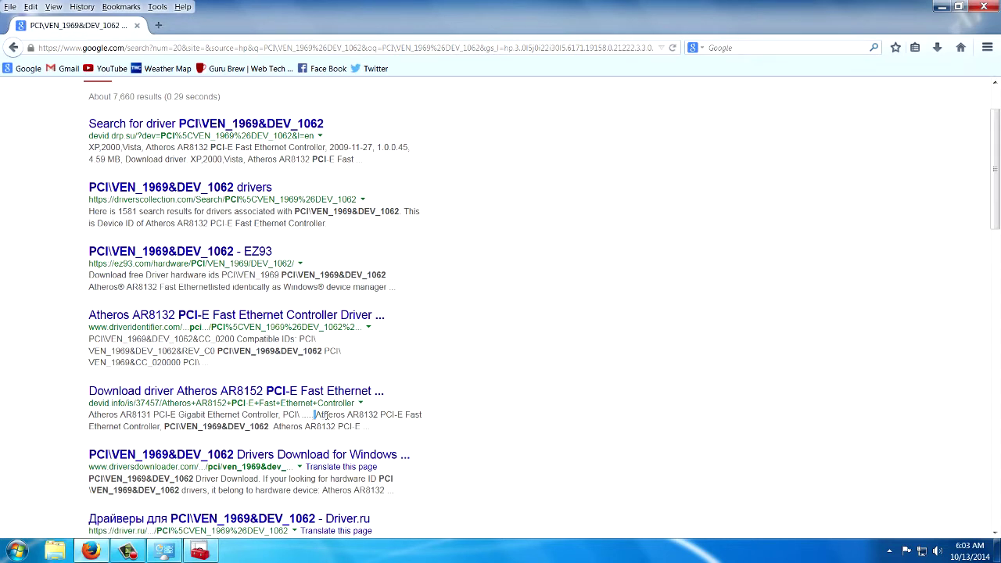
pyautogui.moveTo(315, 414); pyautogui.dragTo(343, 415)
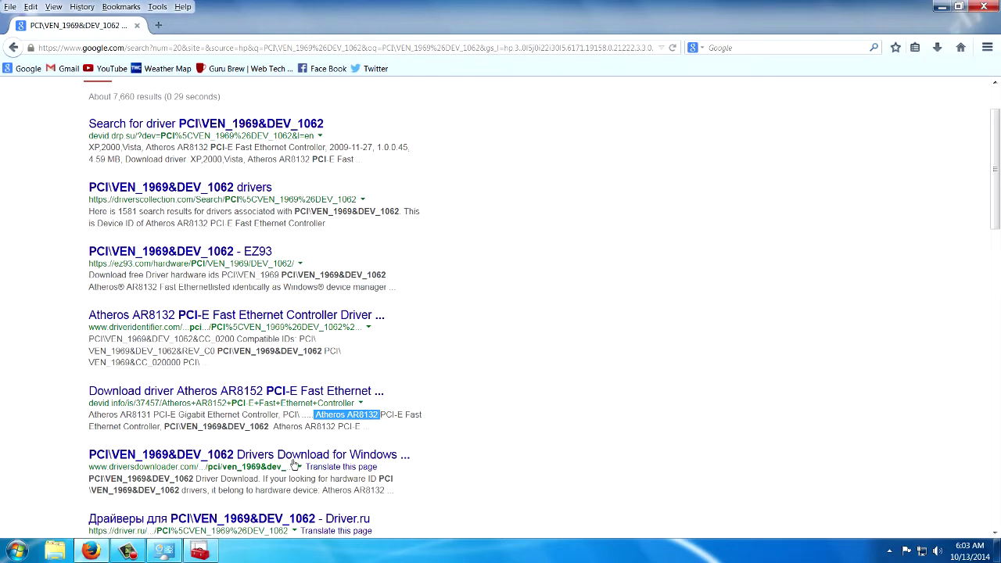
pyautogui.click(200, 551)
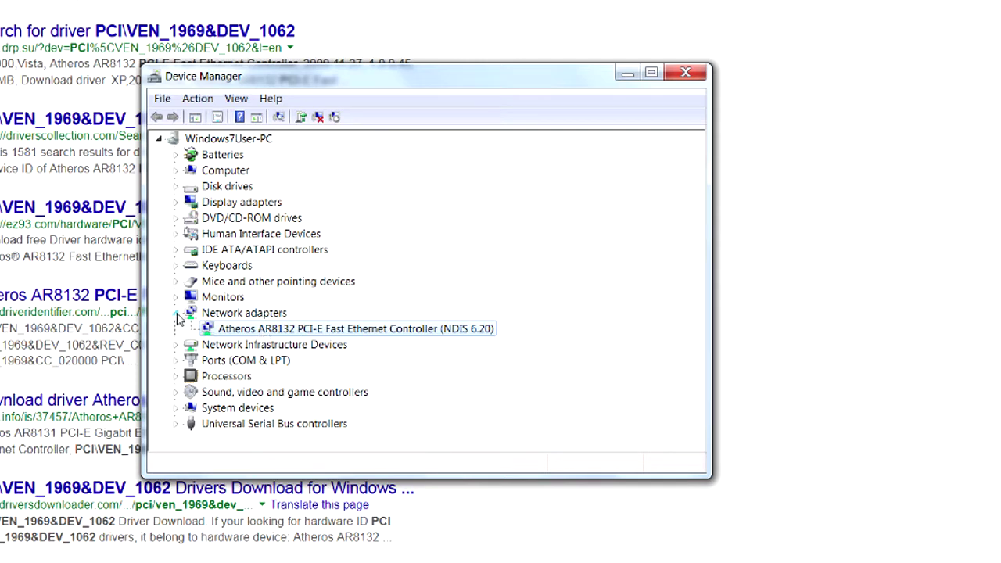
# Step: Collapse Network adapters and open the NVIDIA GeForce GT 610's properties under Display adapters
pyautogui.click(177, 313)
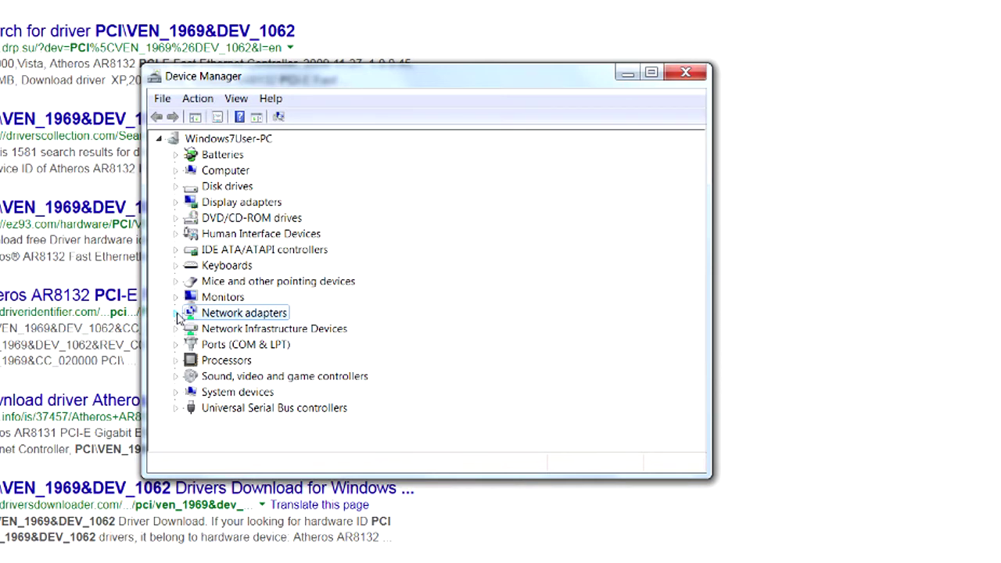
pyautogui.click(175, 202)
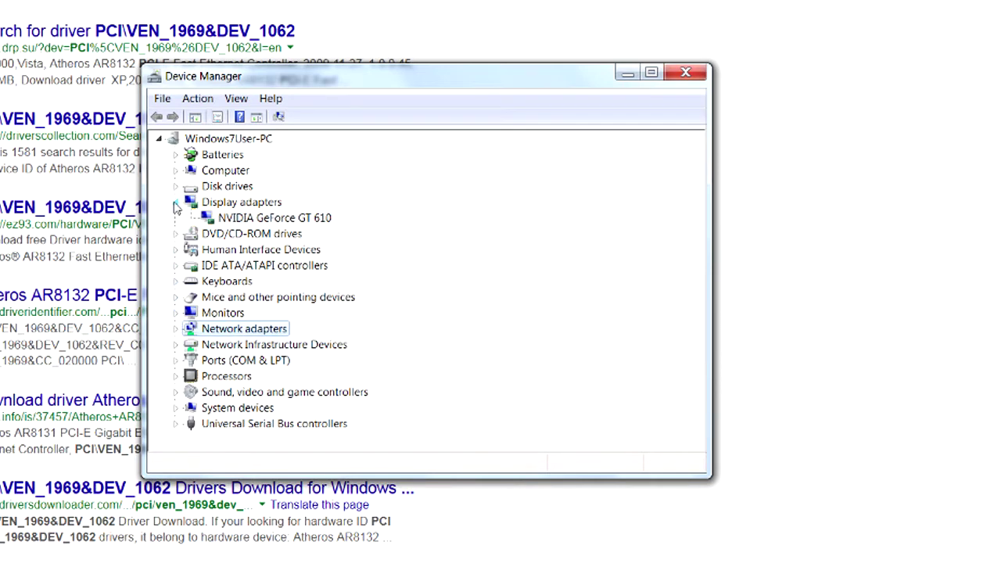
pyautogui.rightClick(300, 223)
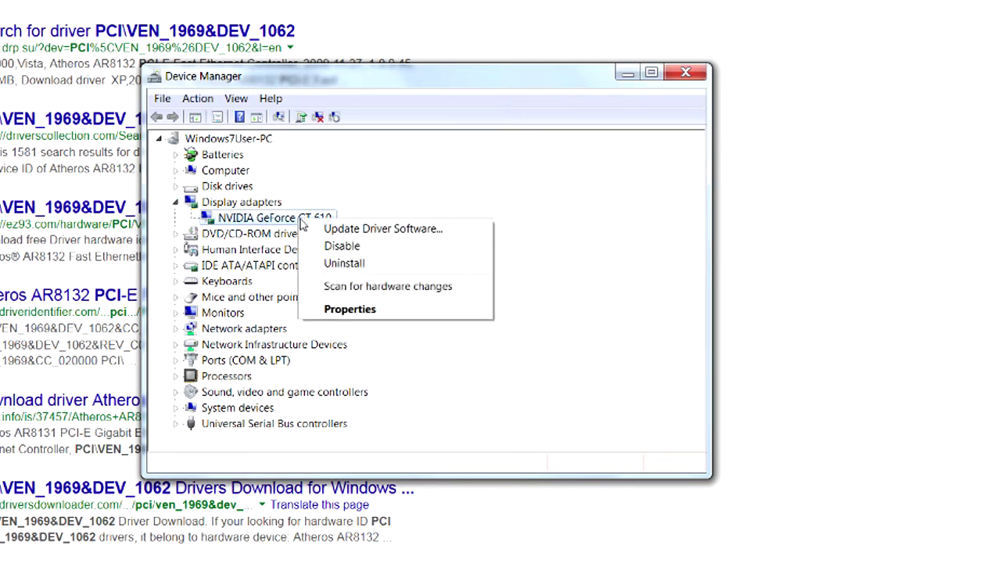
pyautogui.click(344, 310)
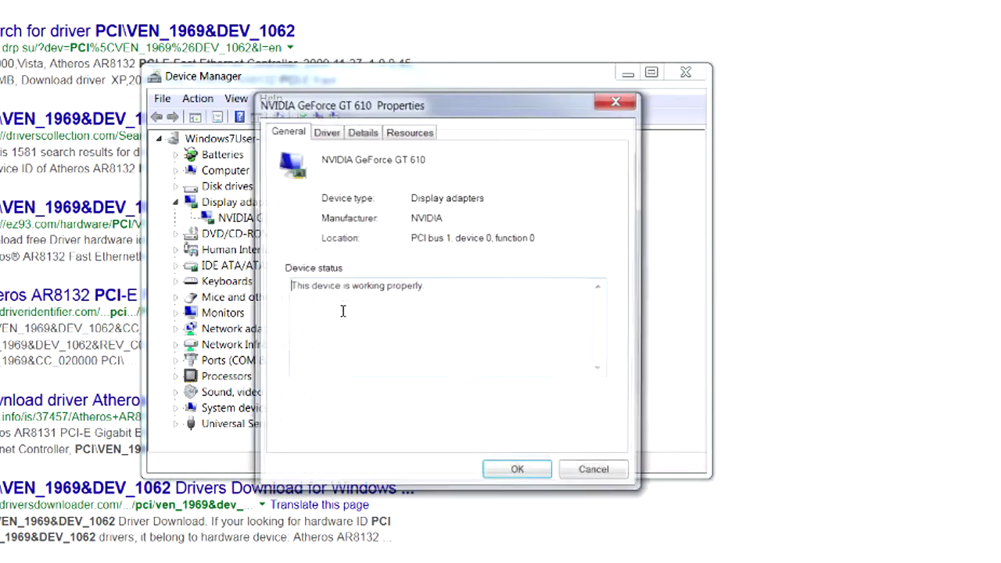
# Step: Copy the card's first hardware ID from the Details tab's Hardware Ids list and close the dialog
pyautogui.click(363, 131)
pyautogui.click(358, 217)
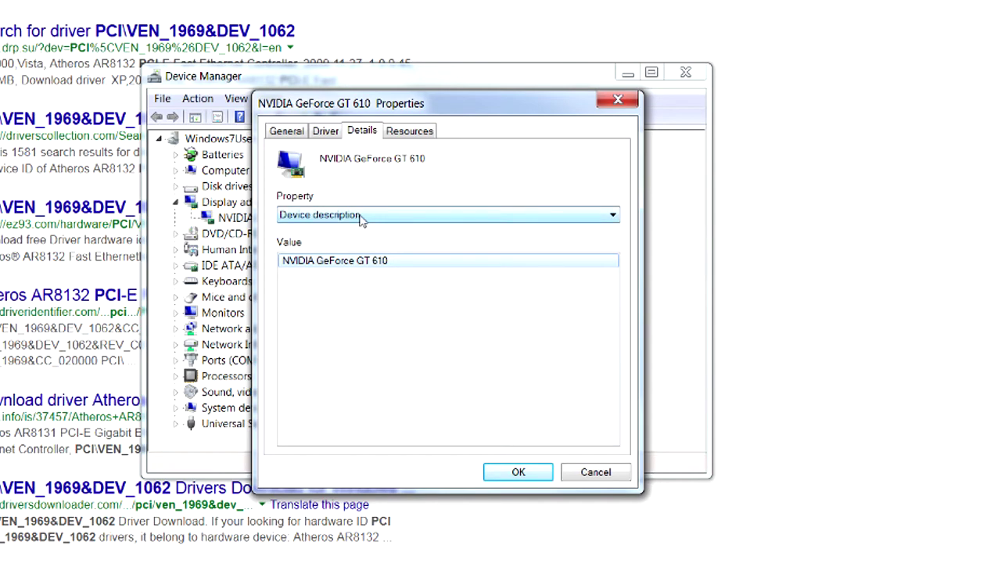
pyautogui.click(319, 244)
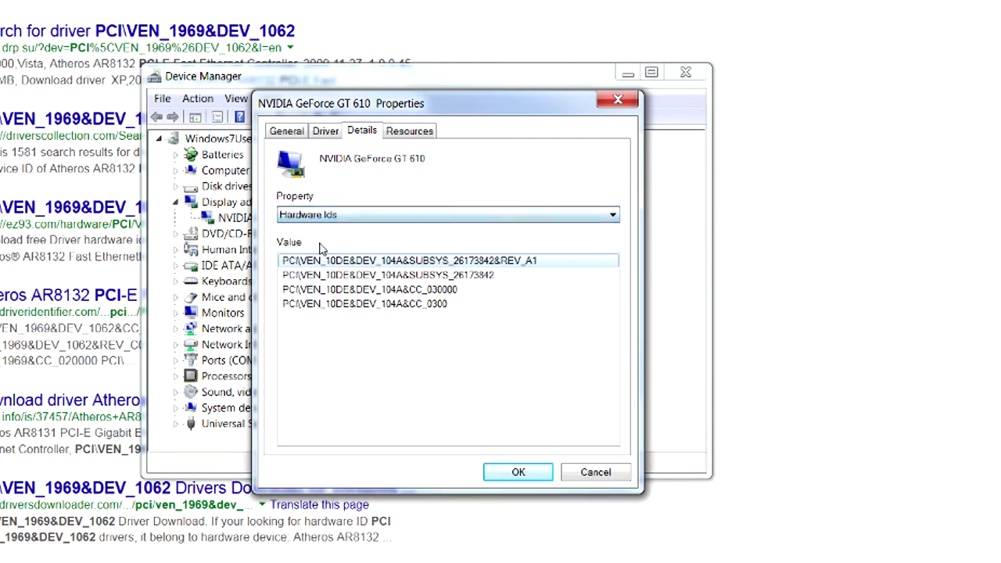
pyautogui.click(324, 264)
pyautogui.rightClick(323, 265)
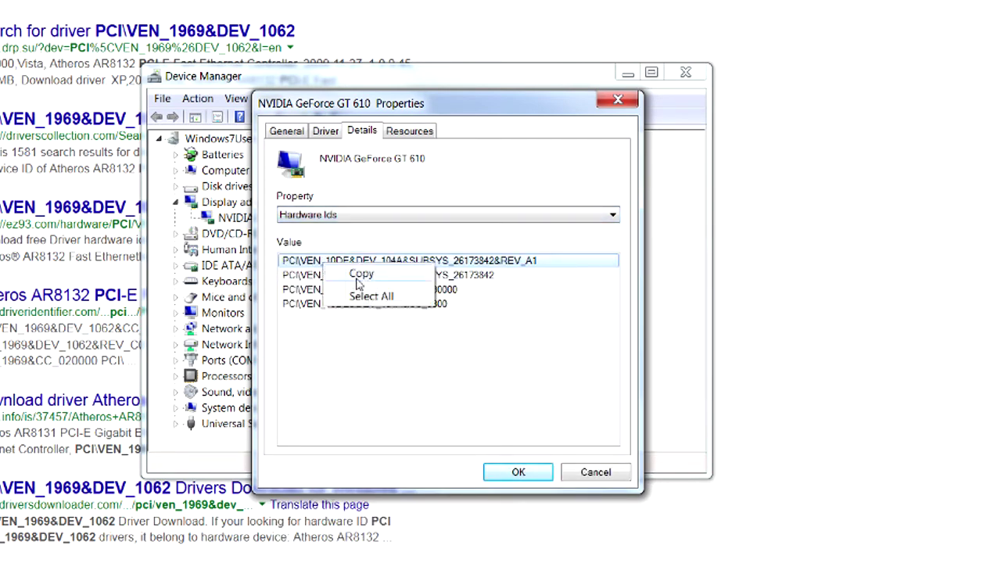
pyautogui.click(359, 275)
pyautogui.click(521, 474)
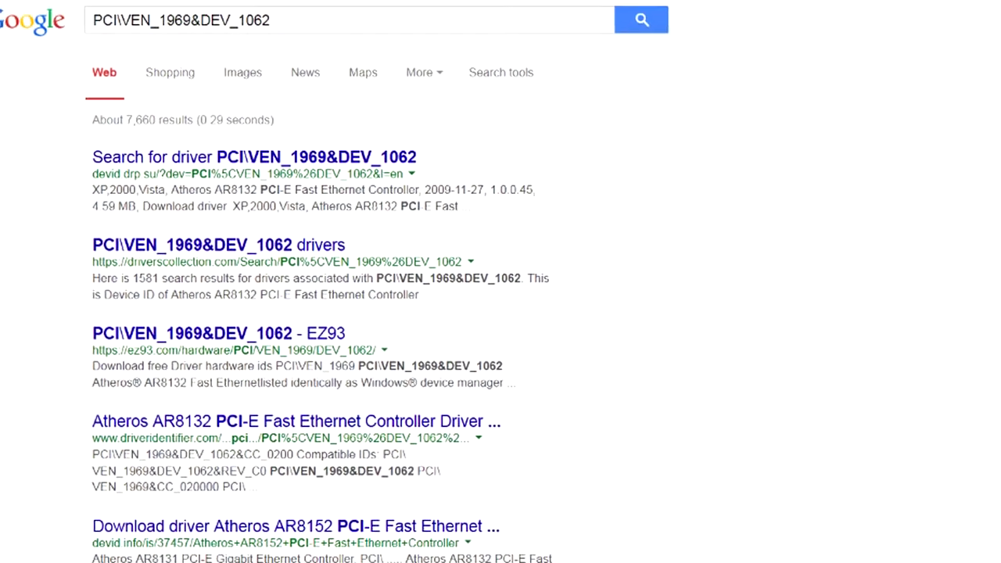
# Step: Replace the Google query with the NVIDIA ID trimmed to PCI\VEN_10DE&DEV_104A
pyautogui.moveTo(310, 27); pyautogui.dragTo(9, 14)
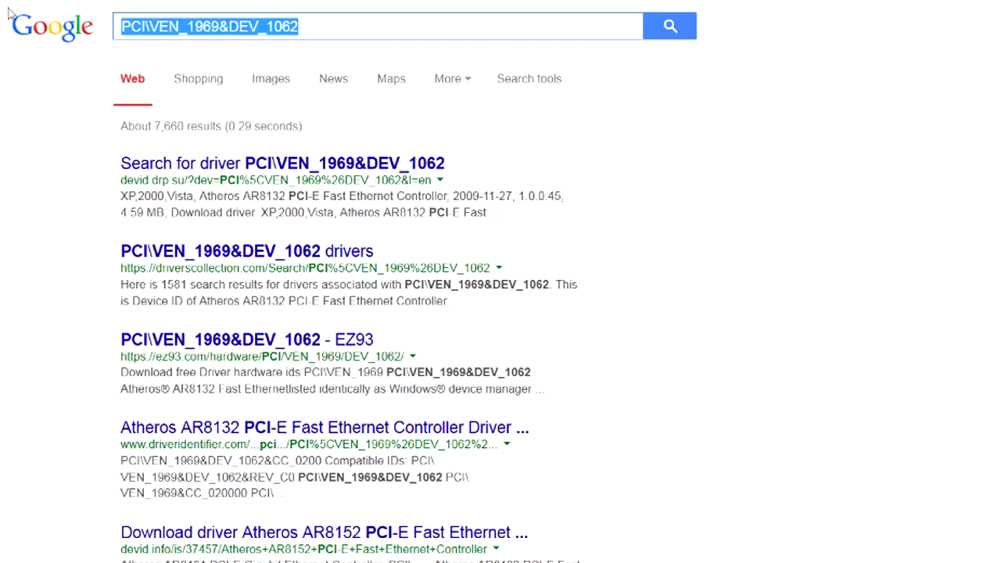
pyautogui.rightClick(173, 25)
pyautogui.click(239, 95)
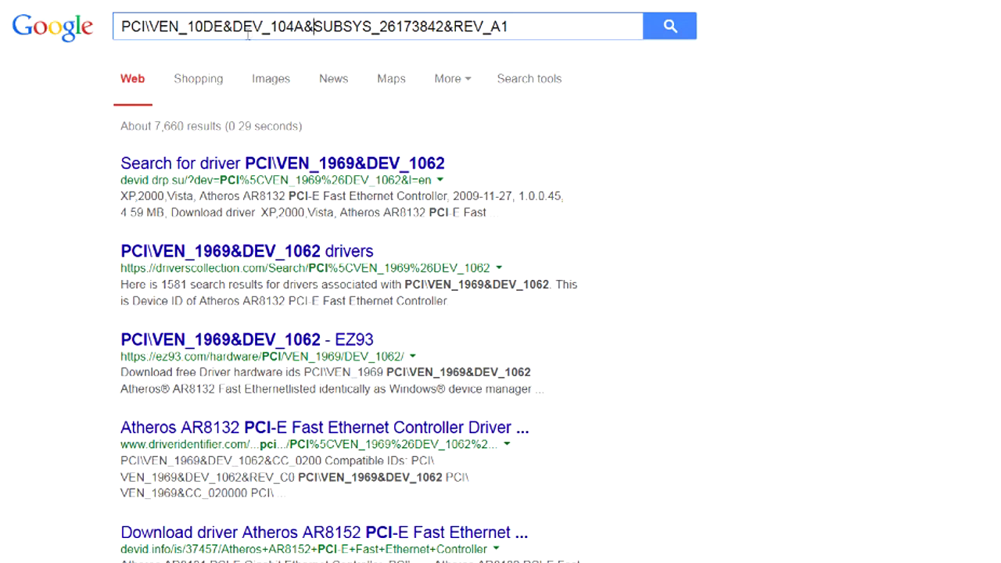
pyautogui.moveTo(307, 26); pyautogui.dragTo(550, 44)
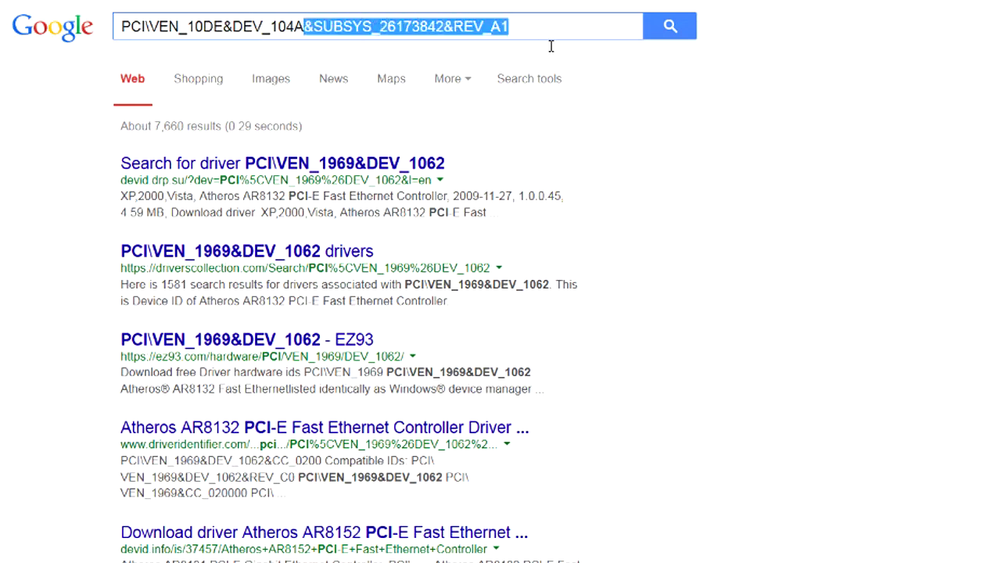
pyautogui.press('BackSpace')
pyautogui.click(664, 41)
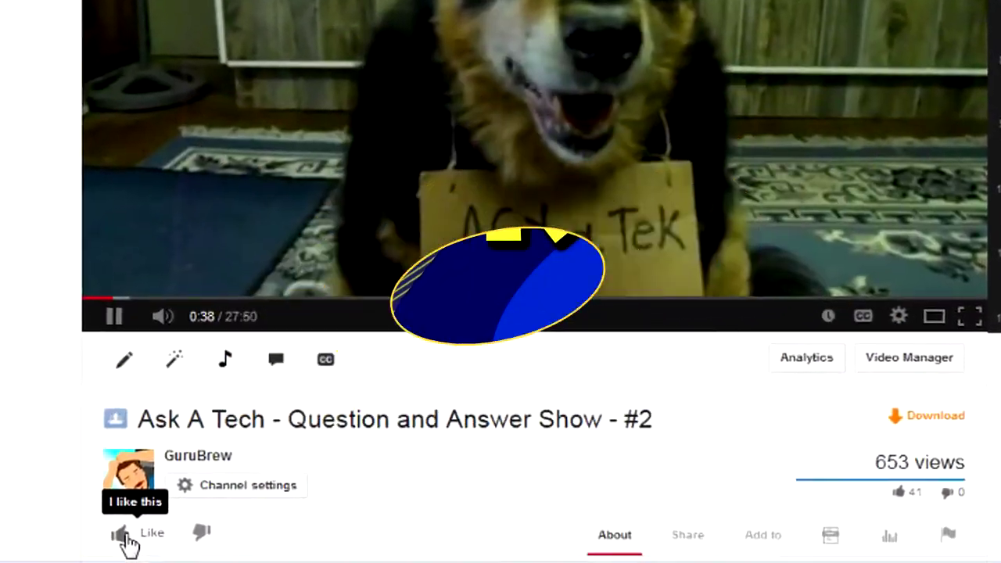
# Step: Open GuruBrew's Ask Tech Questions form and fill in its title and question text, stopping at Security Code
pyautogui.write('Thanks')
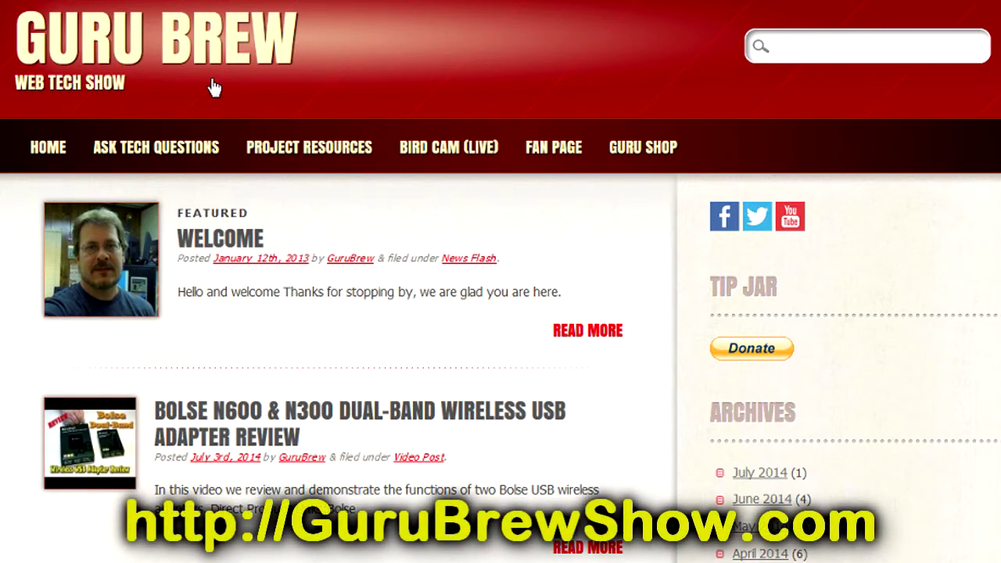
pyautogui.click(207, 165)
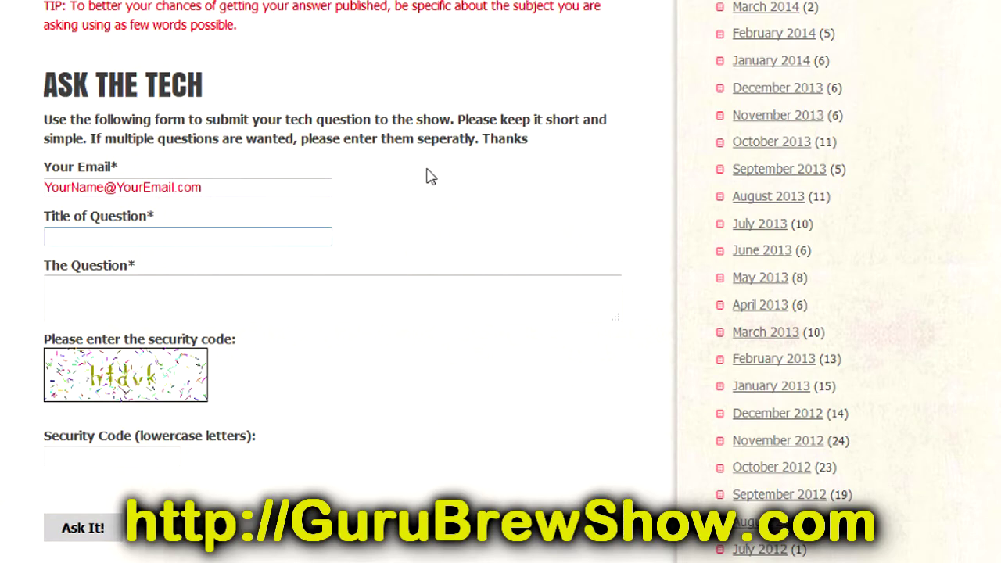
pyautogui.press('Tab')
pyautogui.write('Put yo')
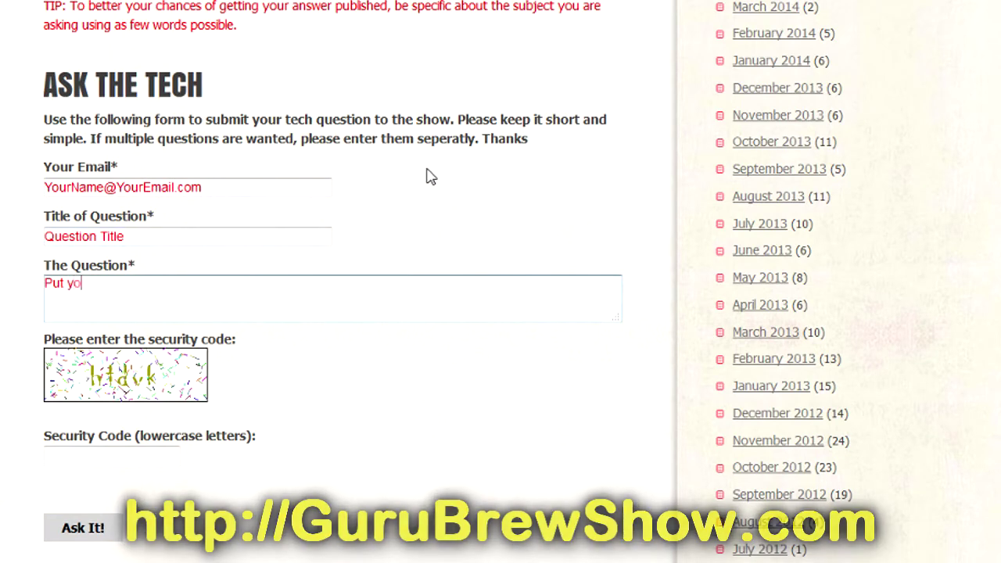
pyautogui.write('ur question here!')
pyautogui.click(143, 460)
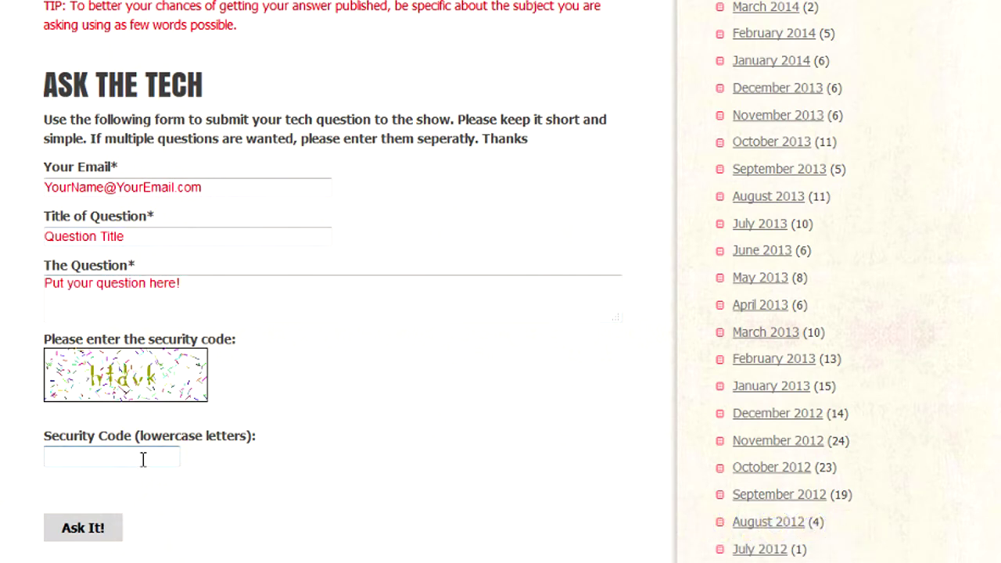